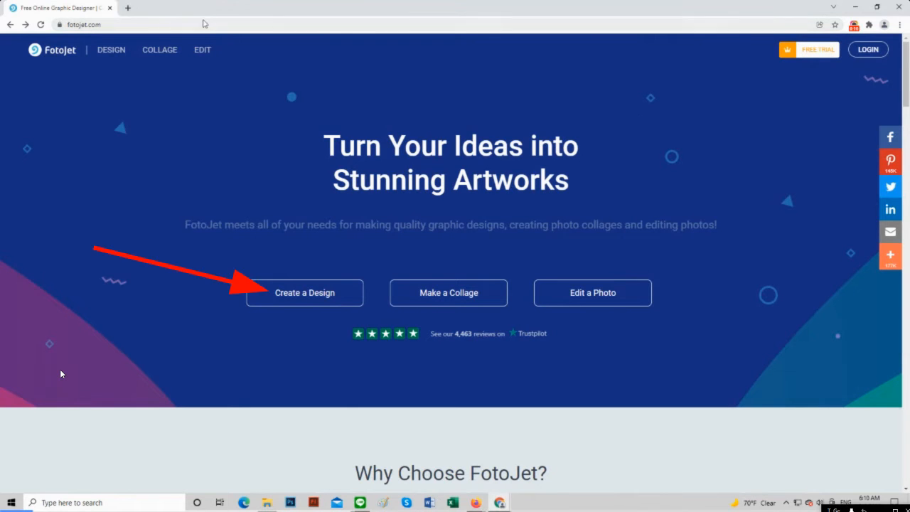
Start a new Magazine Cover design
left_click(328, 293)
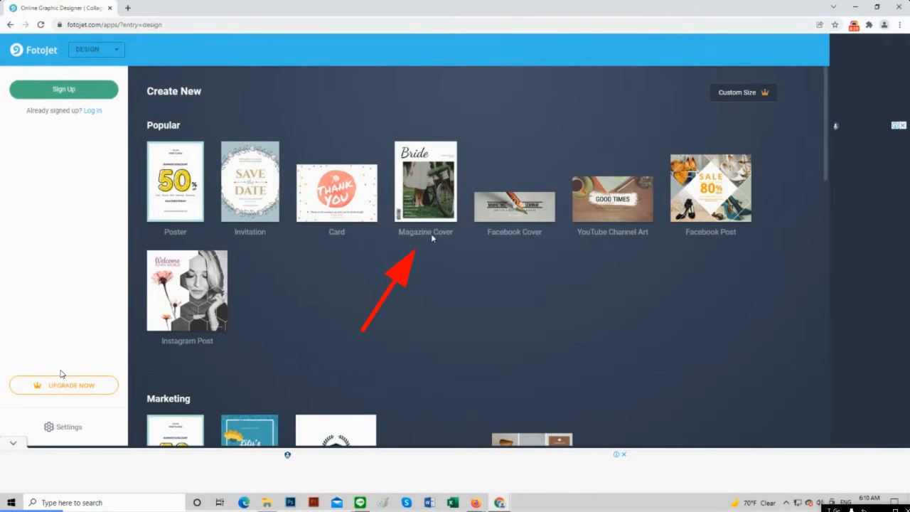
left_click(427, 192)
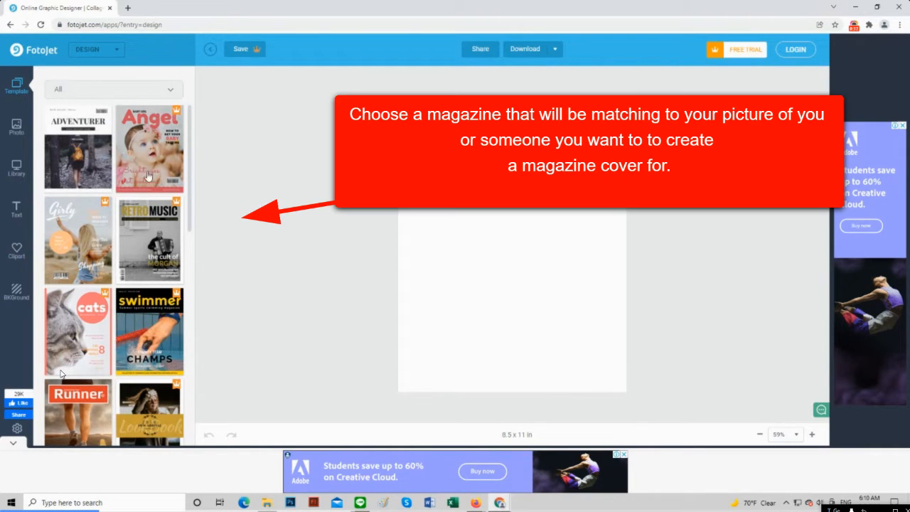
Browse the magazine cover templates and open the Adventurer cover template
scroll(149, 277, "down", 4)
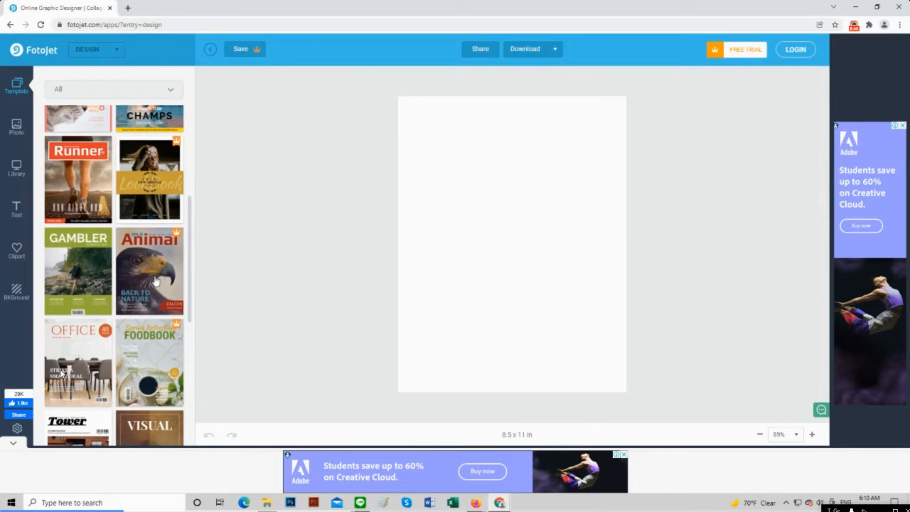
scroll(156, 281, "up", 2)
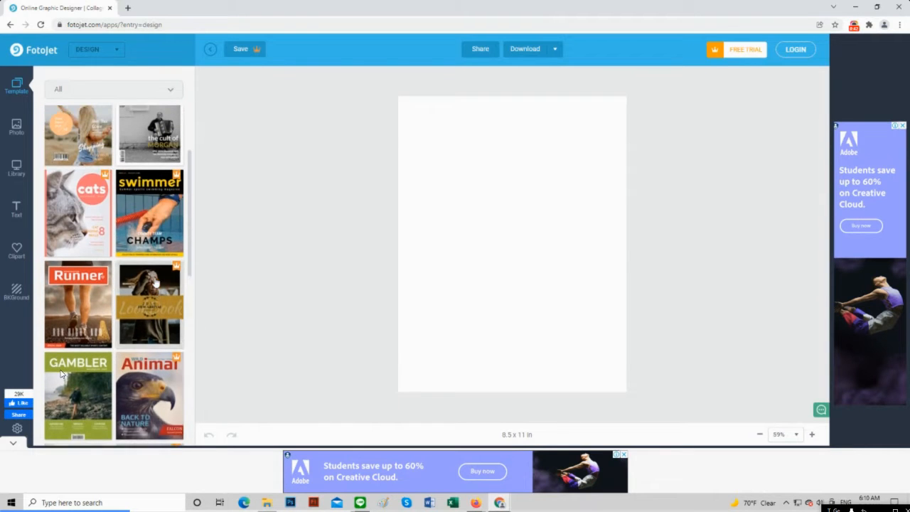
scroll(158, 250, "up", 1)
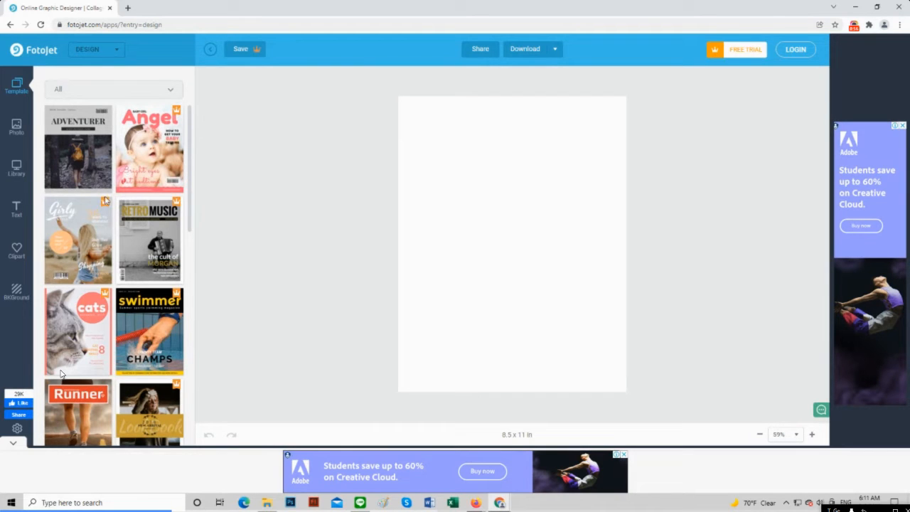
scroll(123, 292, "down", 3)
scroll(122, 292, "down", 1)
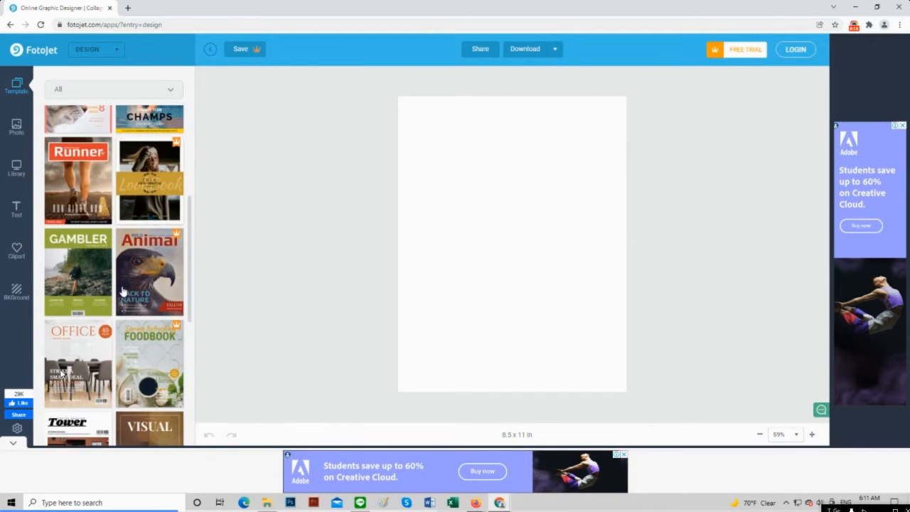
scroll(123, 292, "up", 3)
scroll(123, 292, "up", 1)
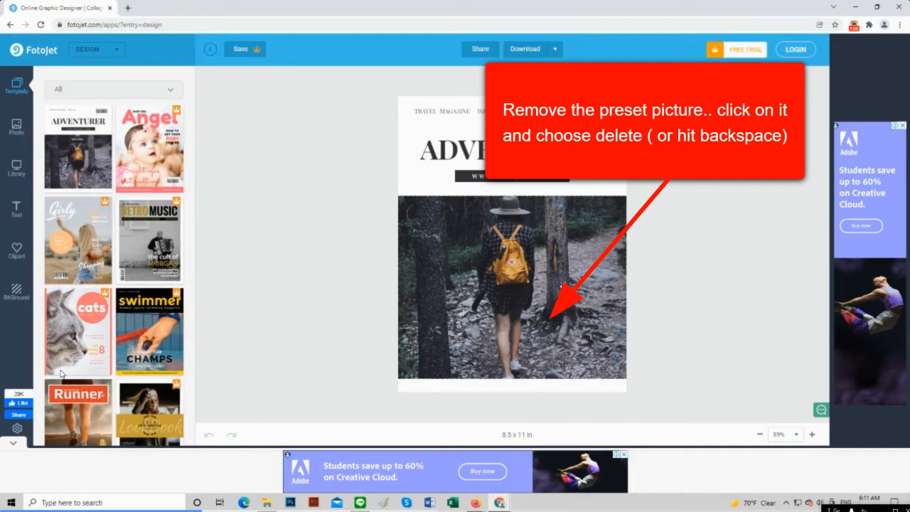
Delete the template's preset hiker photo from the cover
left_click(562, 285)
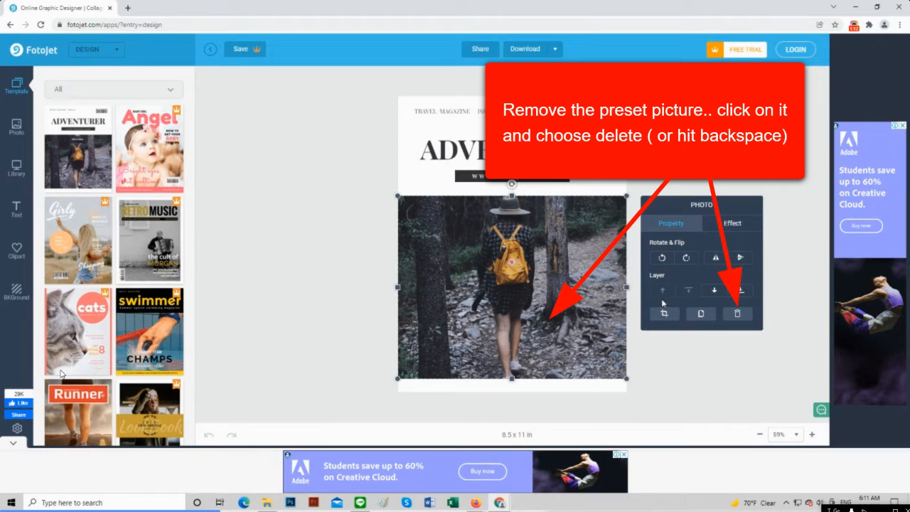
left_click(737, 314)
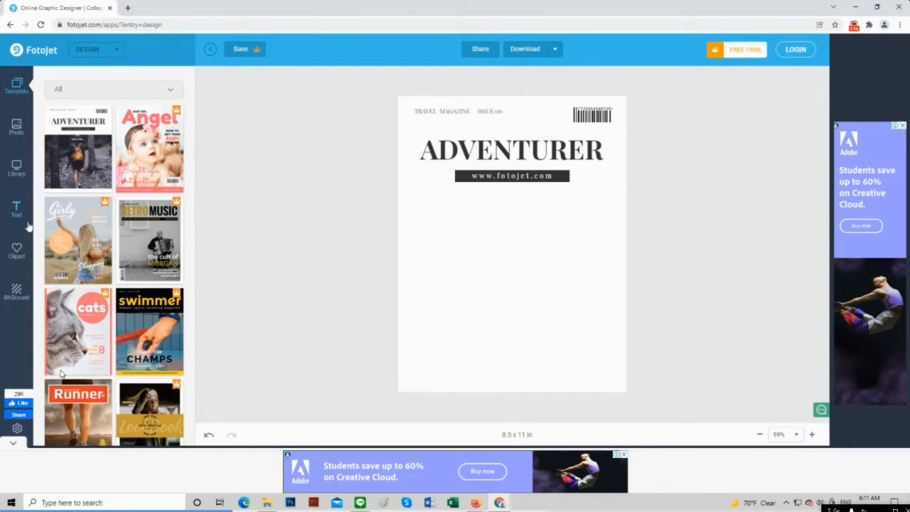
Upload the image 'bike pic' from the Documents TeeGee folder into the photo library
left_click(16, 169)
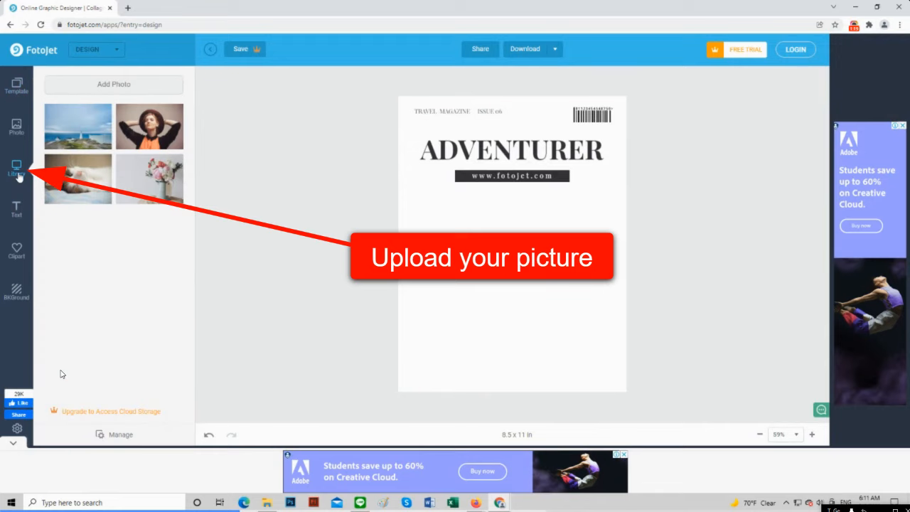
left_click(105, 86)
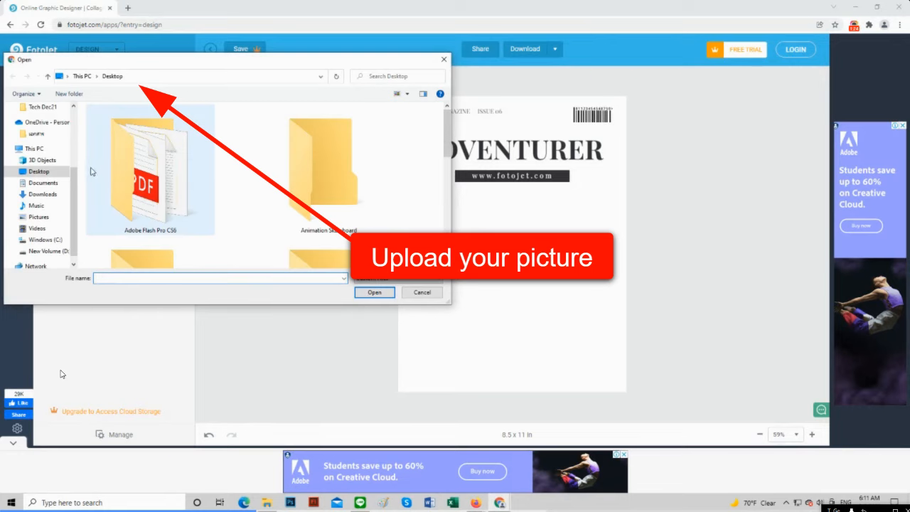
left_click_drag(73, 192, 75, 146)
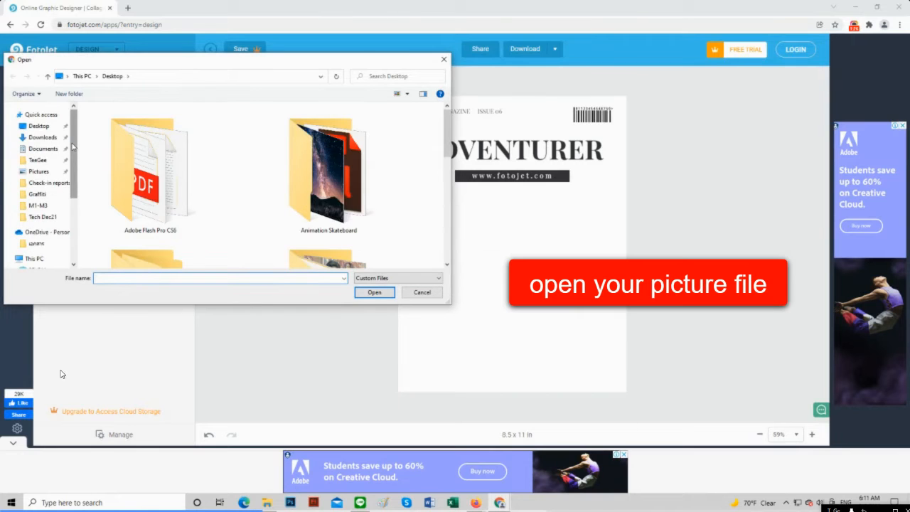
left_click(39, 162)
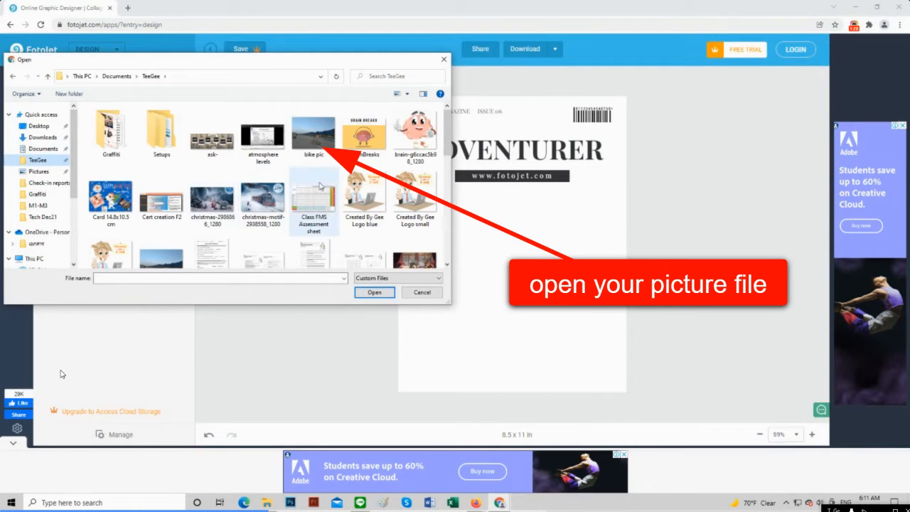
left_click(317, 135)
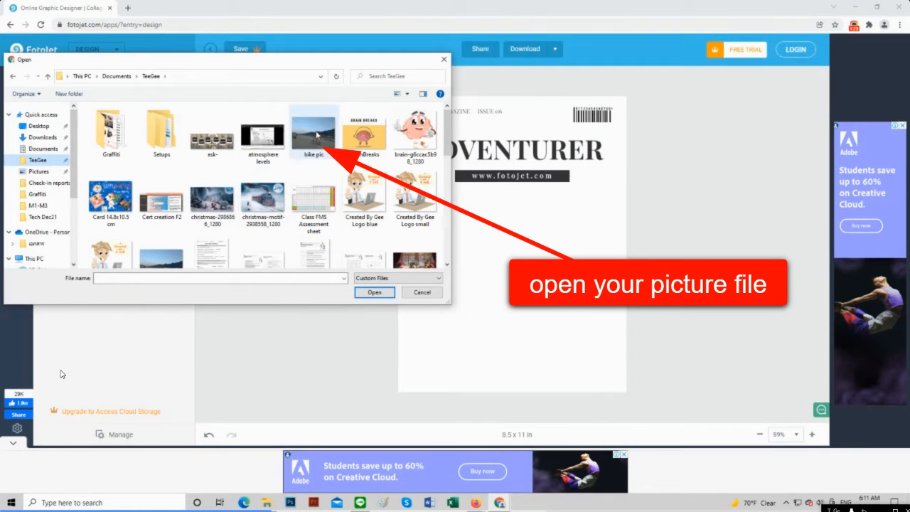
left_click(374, 293)
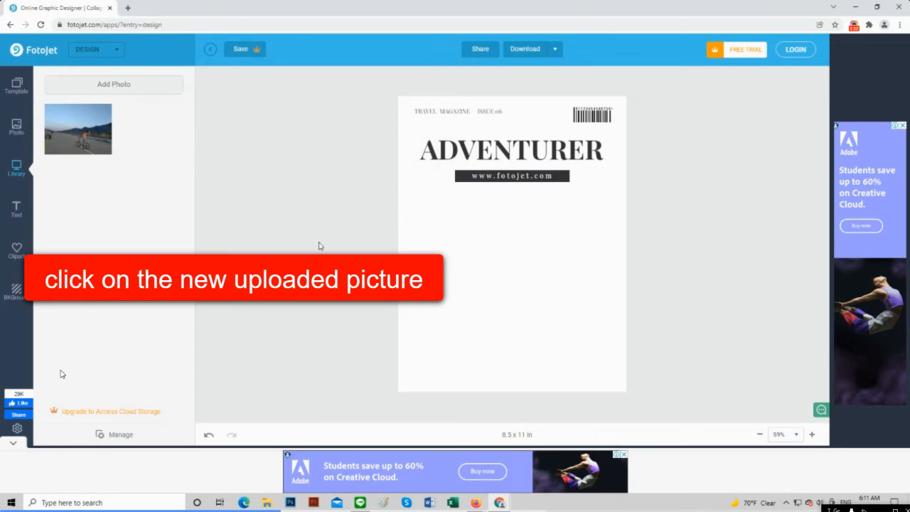
Place the bike photo on the cover, enlarge it to page width near the top, and send it to the bottom layer
left_click(99, 136)
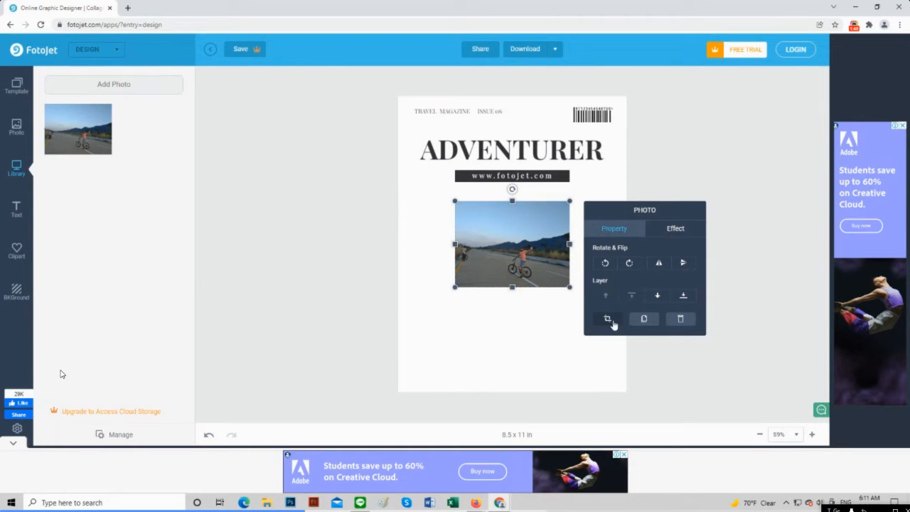
left_click_drag(455, 287, 395, 332)
left_click_drag(569, 334, 630, 369)
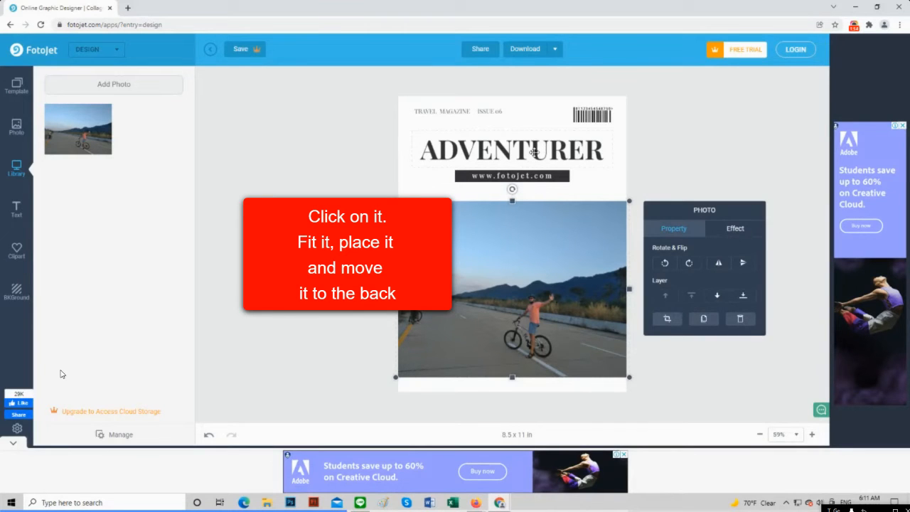
left_click_drag(515, 263, 519, 196)
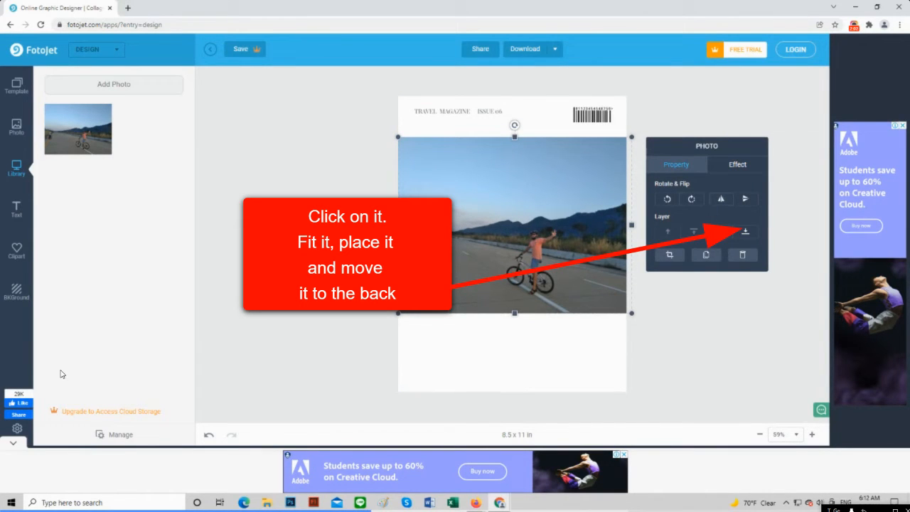
left_click(744, 234)
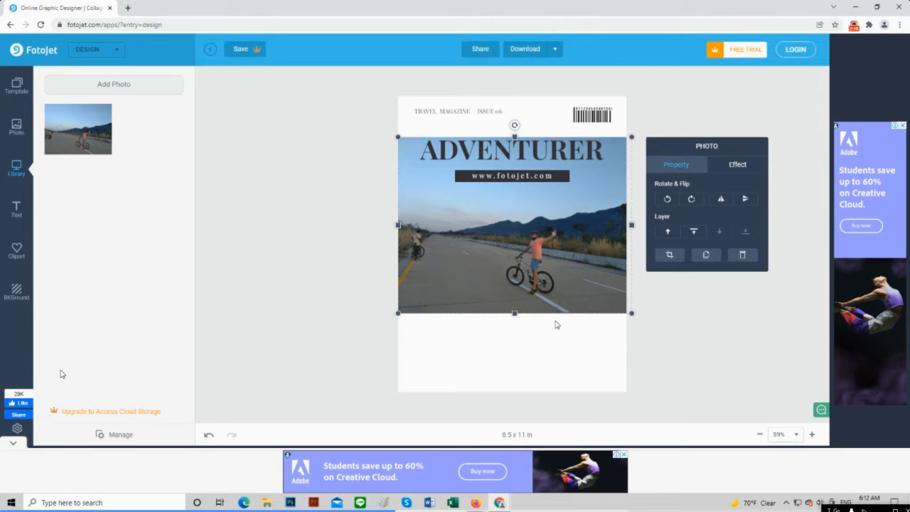
Add a free outlined sample text style and move it below the photo
left_click(16, 214)
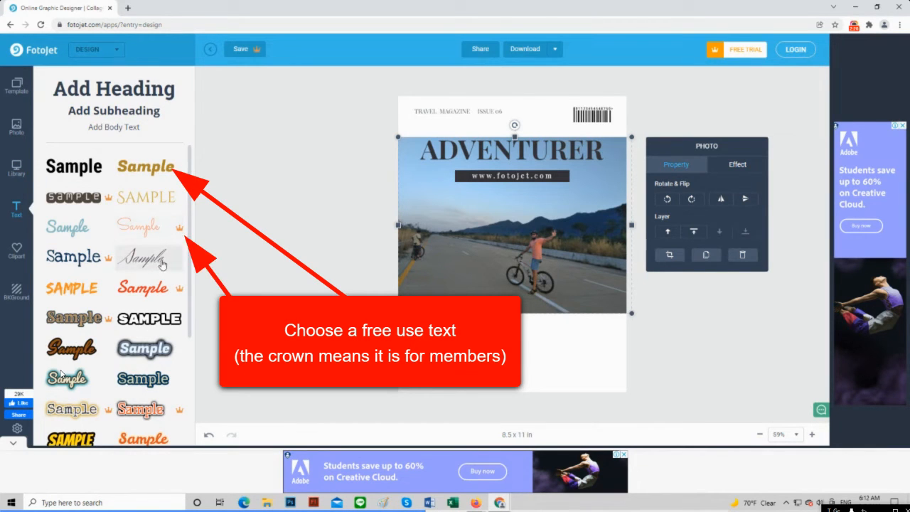
left_click(155, 350)
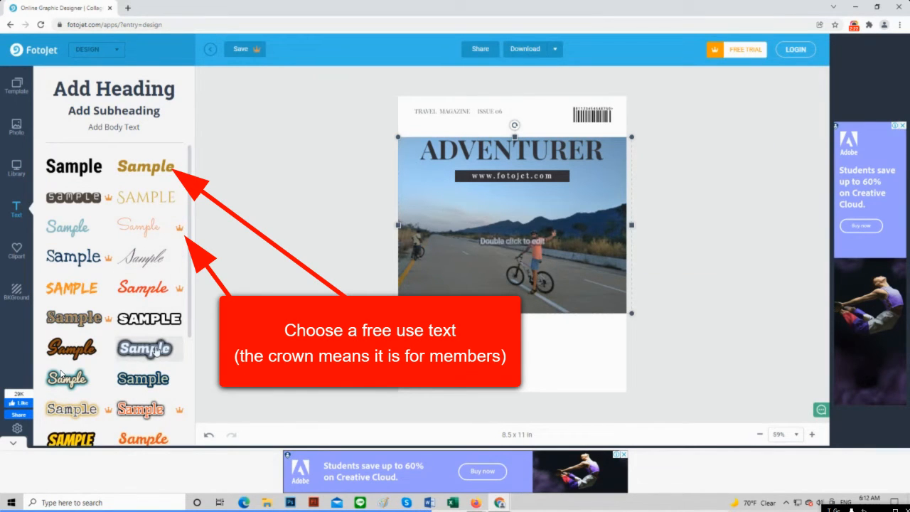
left_click(515, 245)
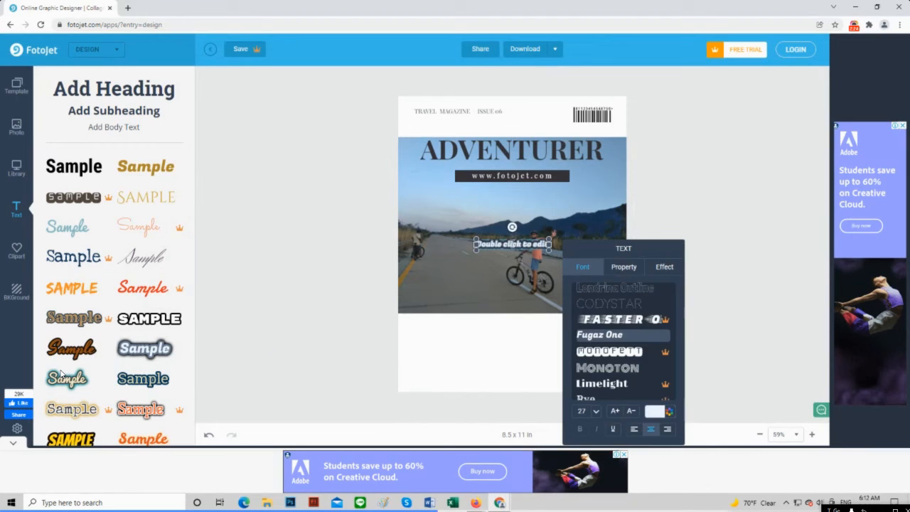
left_click(494, 258)
left_click_drag(496, 244, 500, 346)
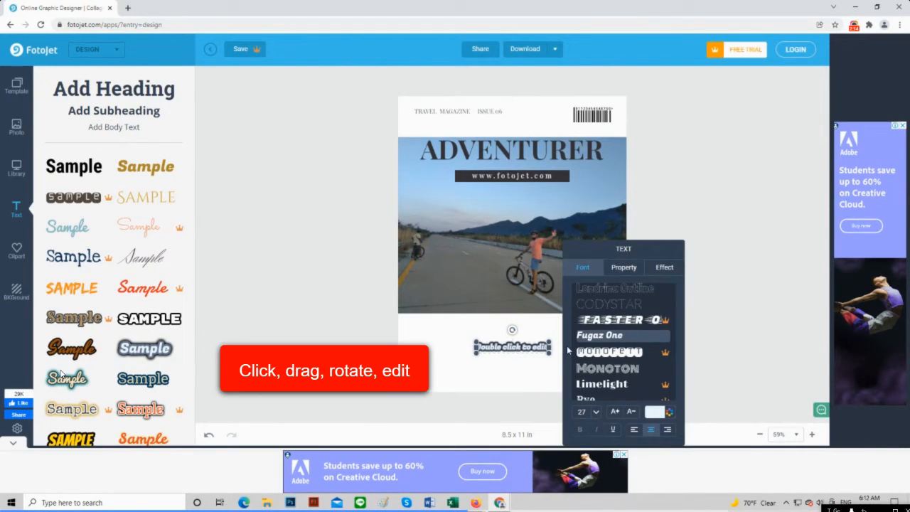
Replace the sample text with 'Going on adventures around the world'
key("BackSpace")
key("BackSpace")
key("BackSpace")
key("BackSpace")
key("BackSpace")
key("BackSpace")
key("BackSpace")
key("BackSpace")
key("BackSpace")
key("BackSpace")
key("BackSpace")
key("BackSpace")
key("BackSpace")
key("BackSpace")
key("BackSpace")
key("BackSpace")
key("BackSpace")
key("BackSpace")
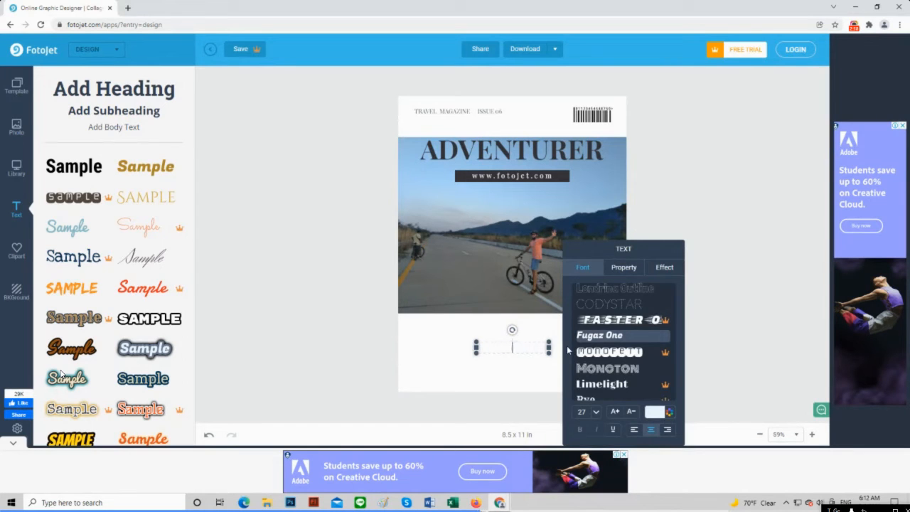
type("Going on adventures")
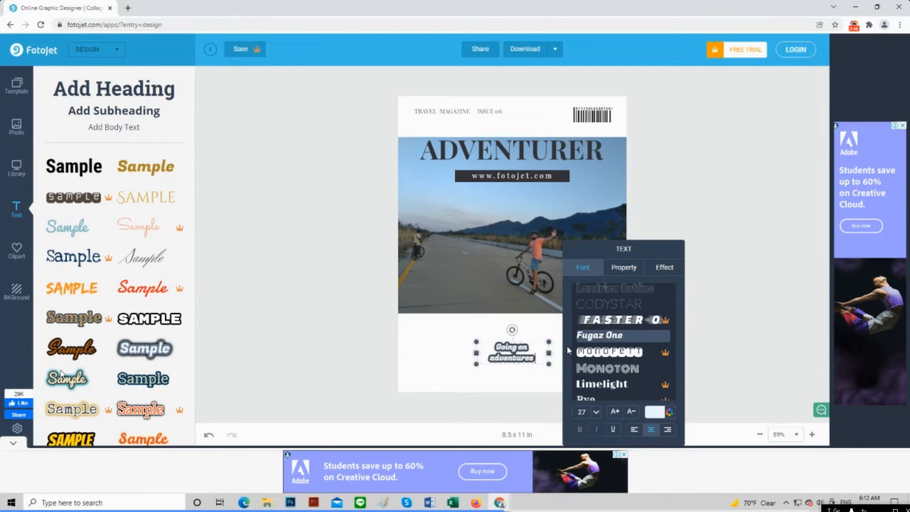
type(" around")
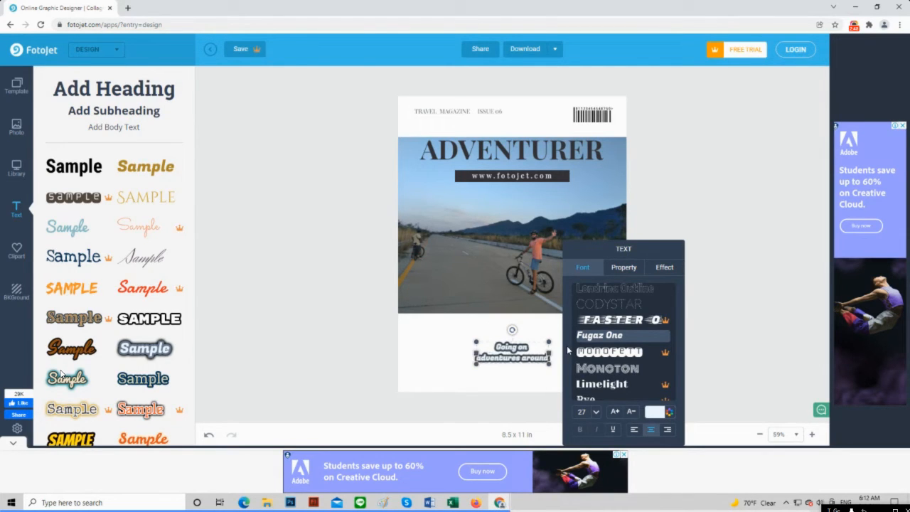
type(" the world")
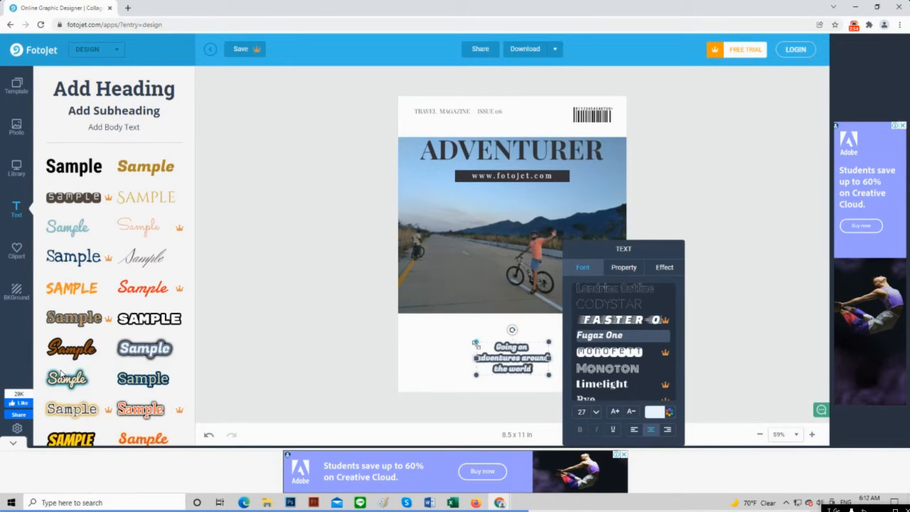
Enlarge the caption text to size 49 and center it beneath the photo
left_click_drag(475, 342, 437, 325)
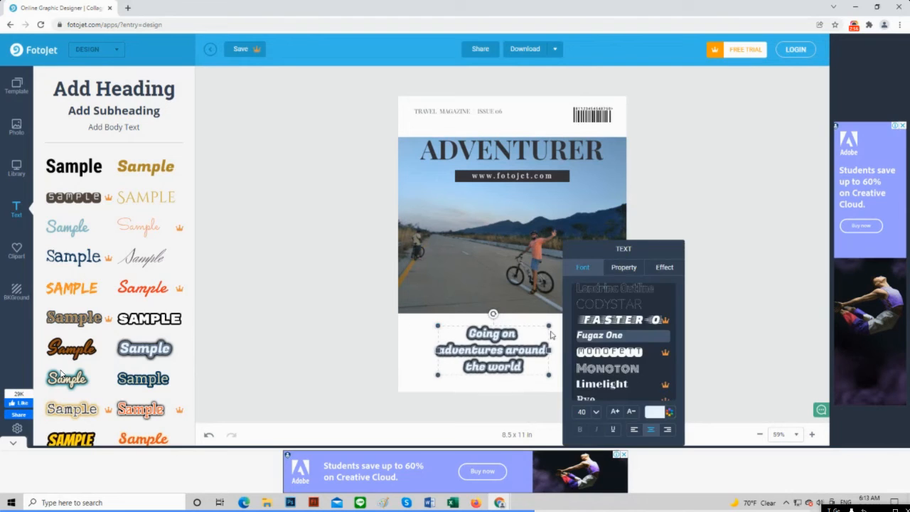
left_click_drag(550, 327, 570, 316)
left_click_drag(525, 341, 534, 343)
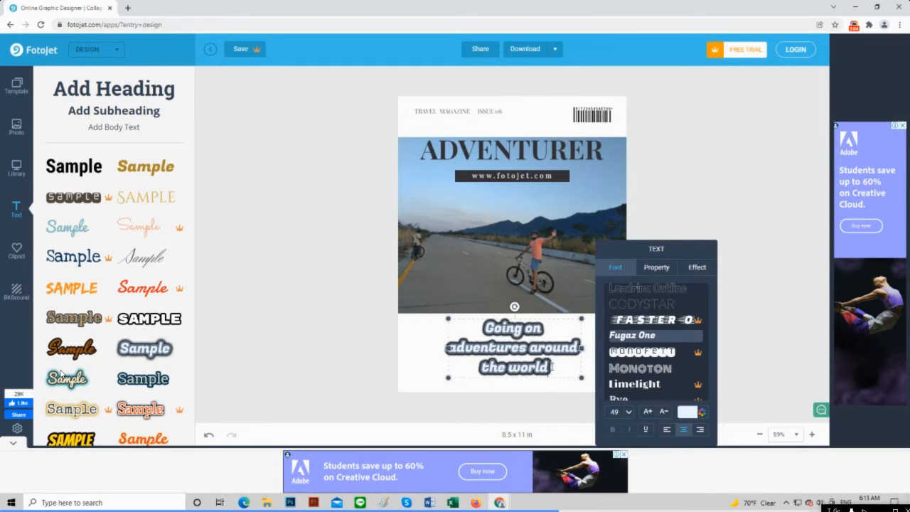
Append '.. where to go!' to the caption and shrink it to size 44
type(".. where")
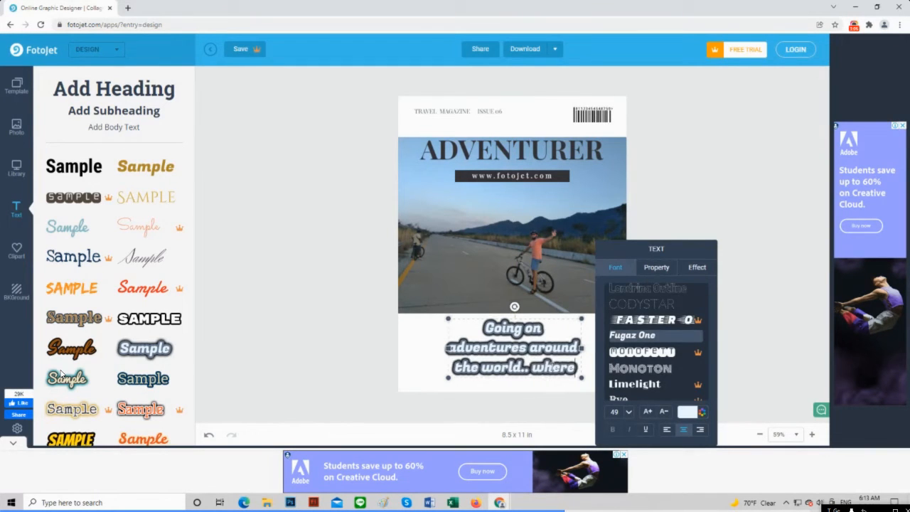
type(" to go")
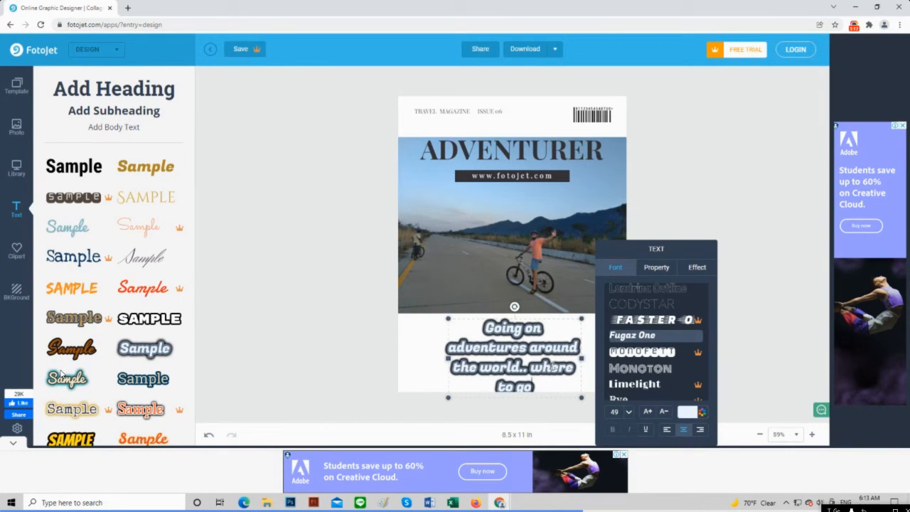
type("!")
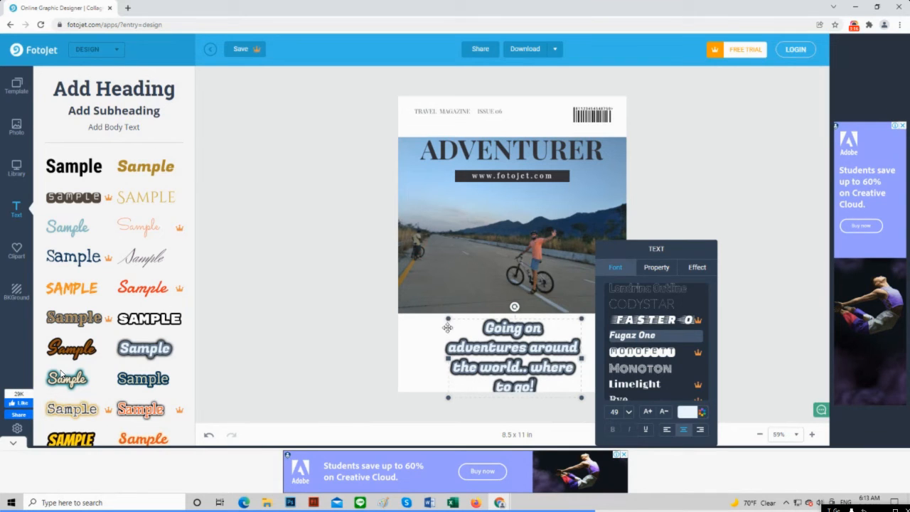
left_click_drag(448, 318, 497, 327)
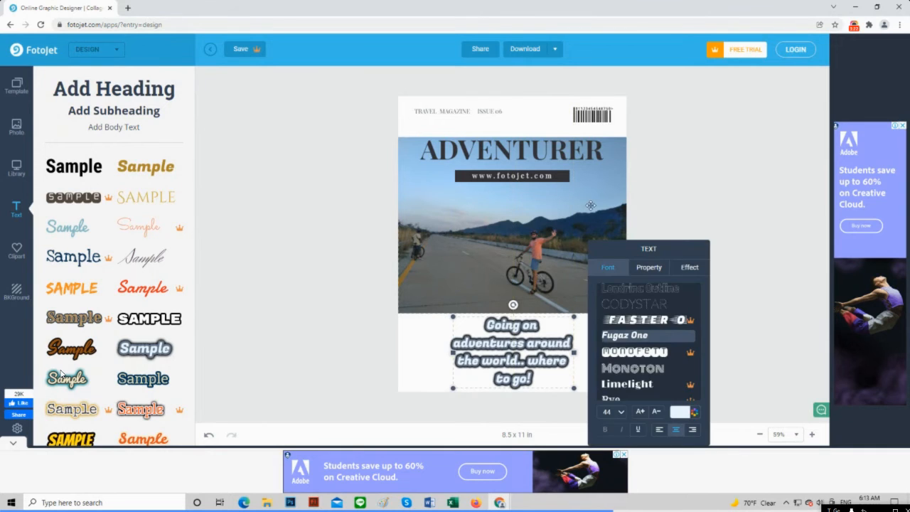
left_click(539, 177)
left_click_drag(539, 178, 545, 204)
left_click(544, 178)
left_click_drag(545, 203, 542, 180)
left_click(545, 202)
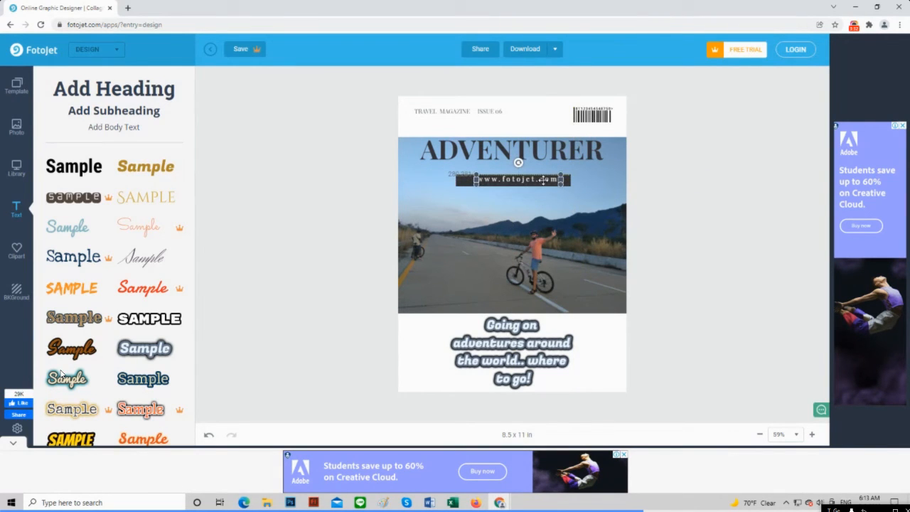
key("Delete")
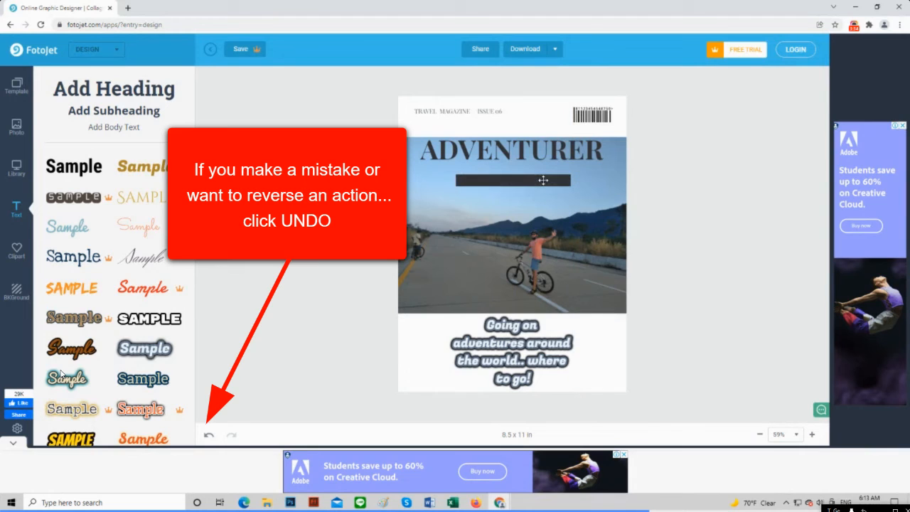
left_click(209, 435)
left_click_drag(467, 182, 469, 180)
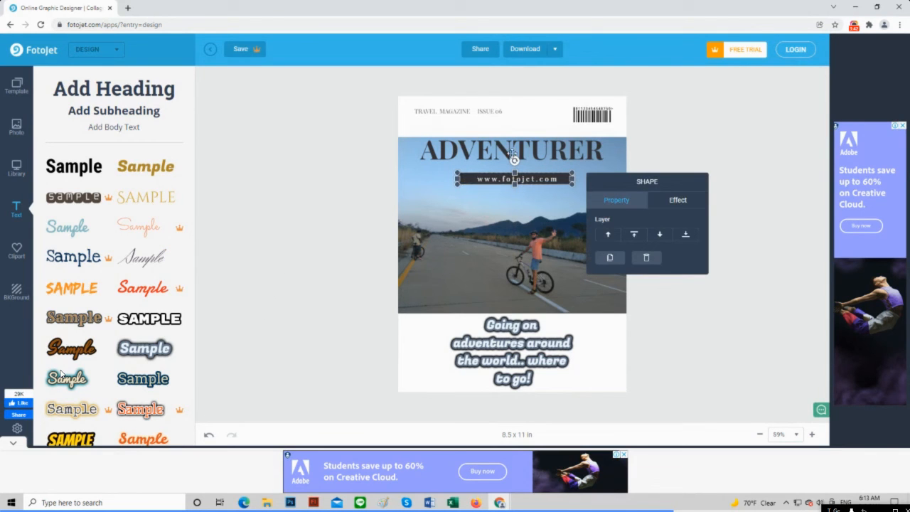
Edit the header text to add 'Feb 2022' after 'ISSUE 06'
left_click(487, 111)
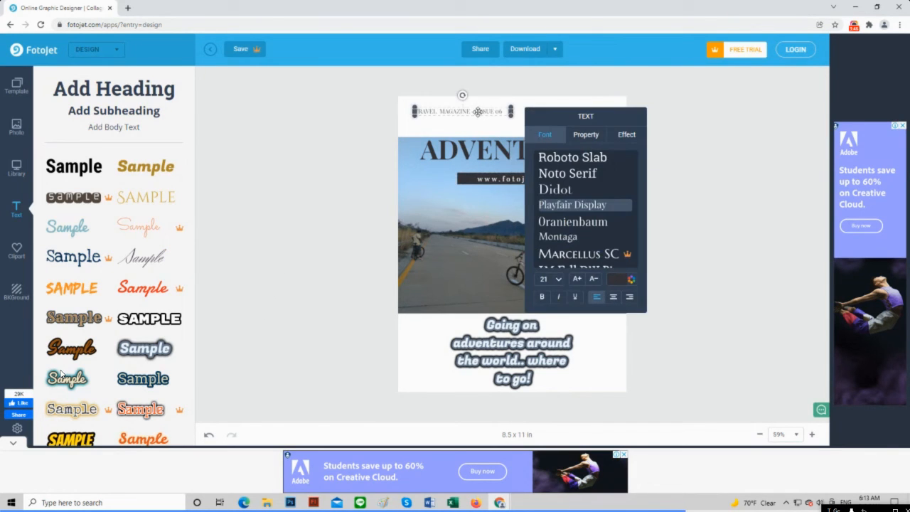
double_click(479, 112)
left_click(490, 112)
triple_click(491, 112)
left_click(498, 111)
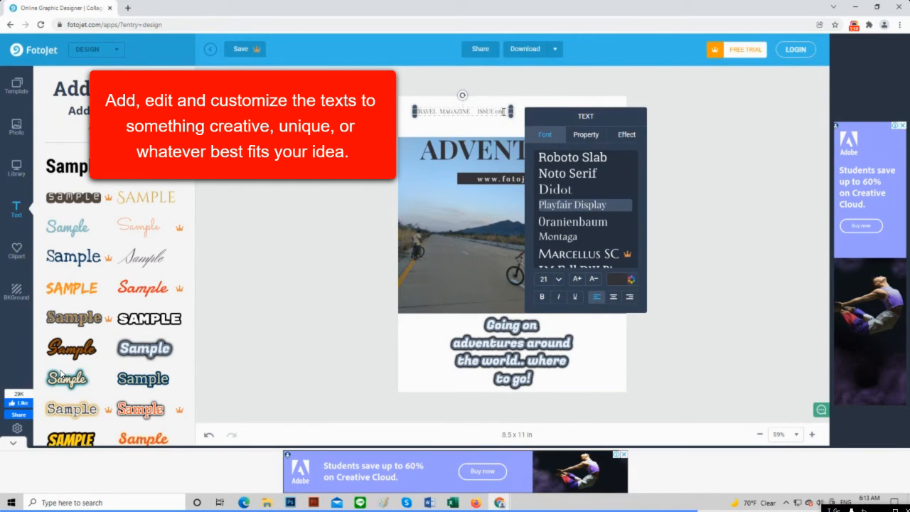
type("Feb 2022")
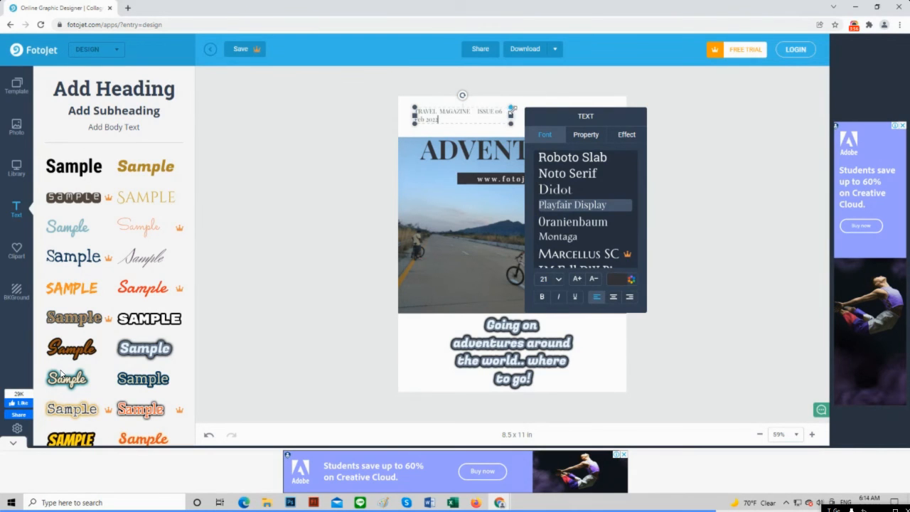
Widen the header text box so 'TRAVEL MAGAZINE ISSUE 06 Feb 2022' fits on one line and nudge it into place
left_click_drag(511, 116, 533, 113)
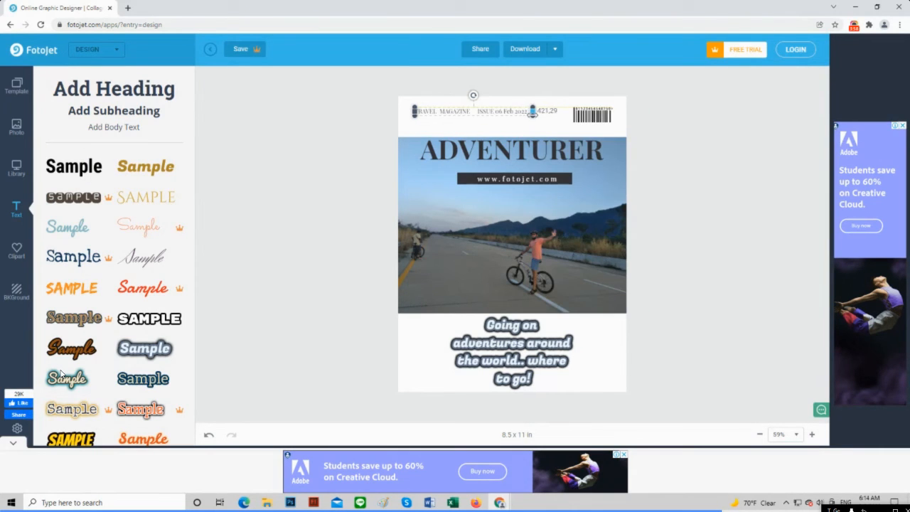
left_click_drag(468, 112, 472, 111)
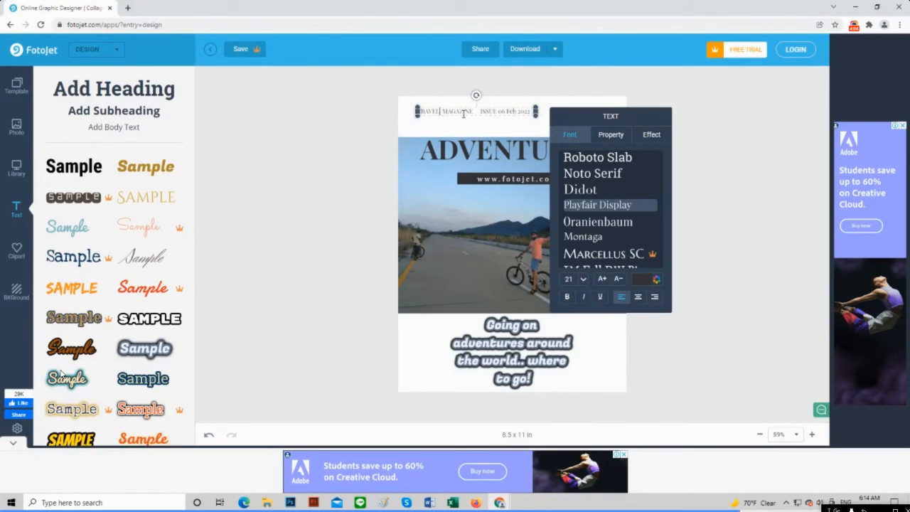
left_click(491, 131)
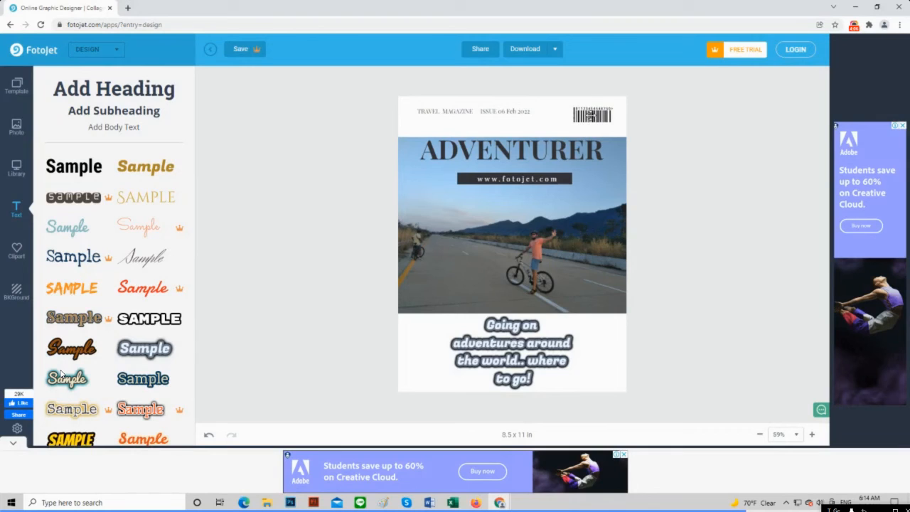
Move the barcode clipart up toward the top edge of the cover
left_click(605, 111)
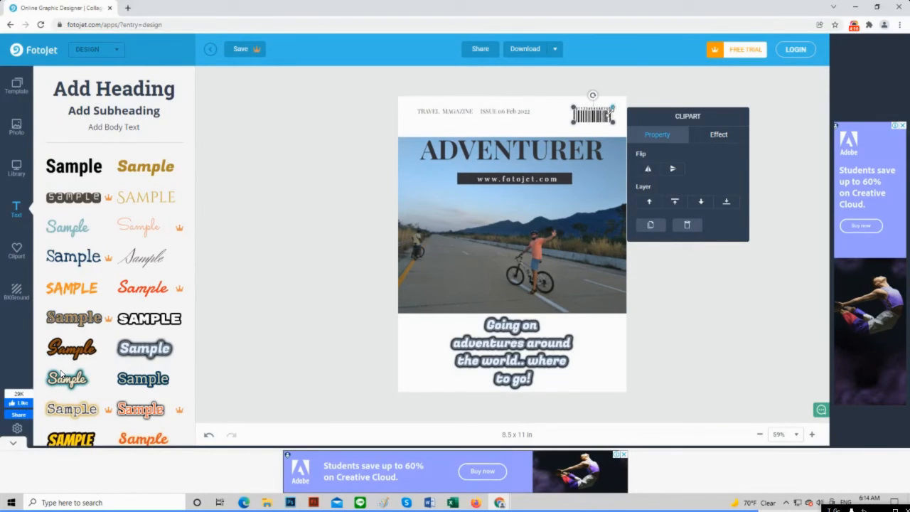
left_click_drag(593, 114, 599, 88)
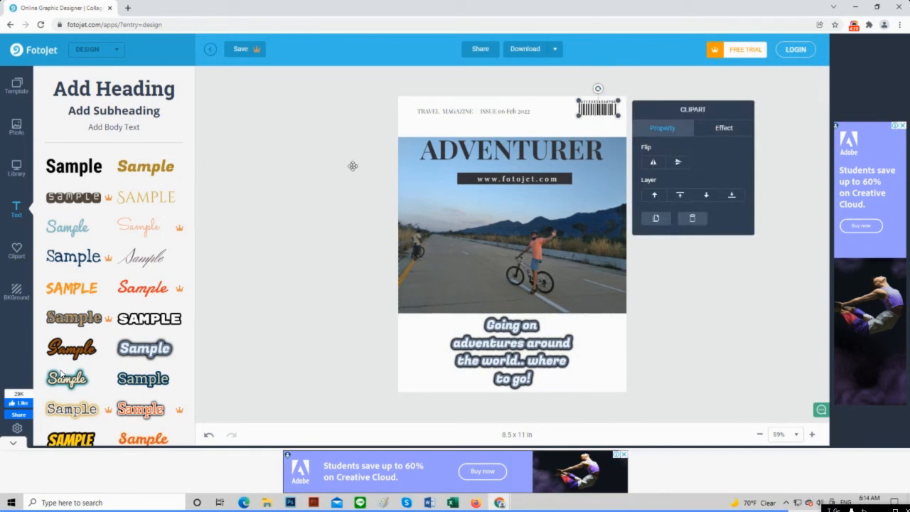
Search the stock photos for 'lanscape' and add the waterfront village photo, dragging it onto the caption area
left_click(19, 132)
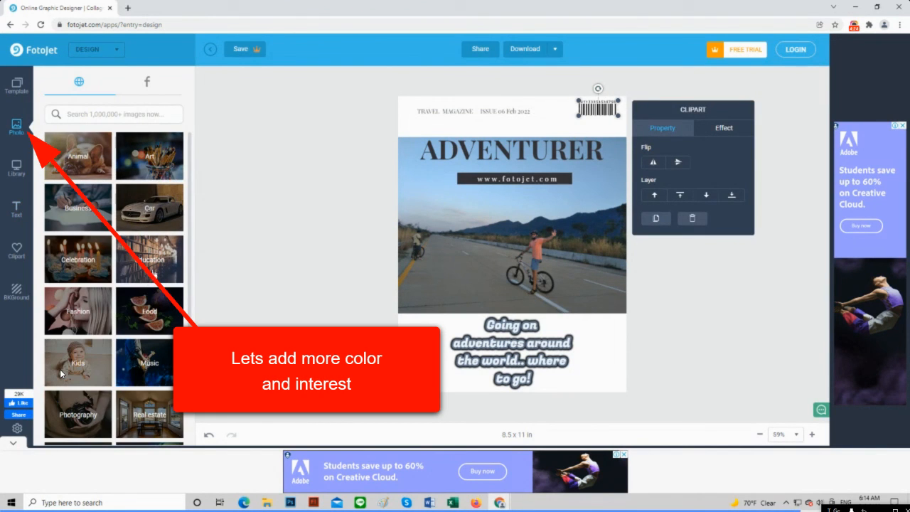
left_click(99, 116)
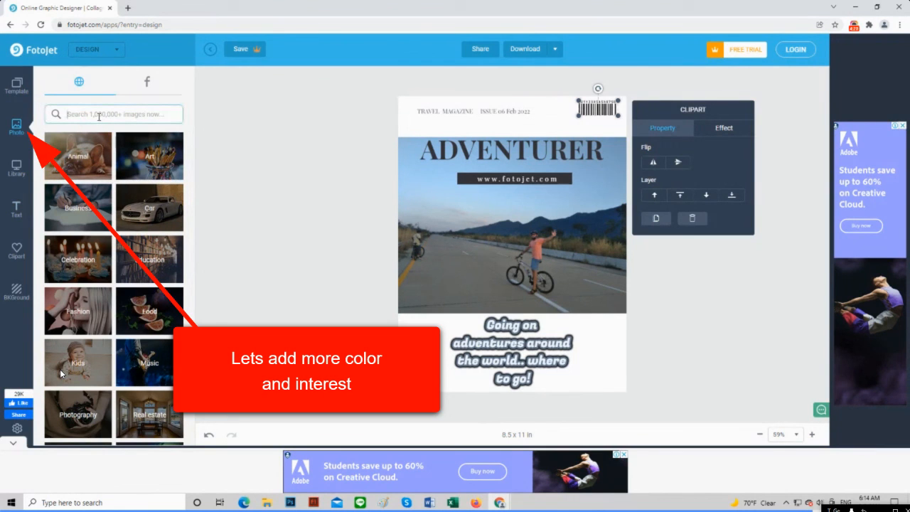
type("tanscape")
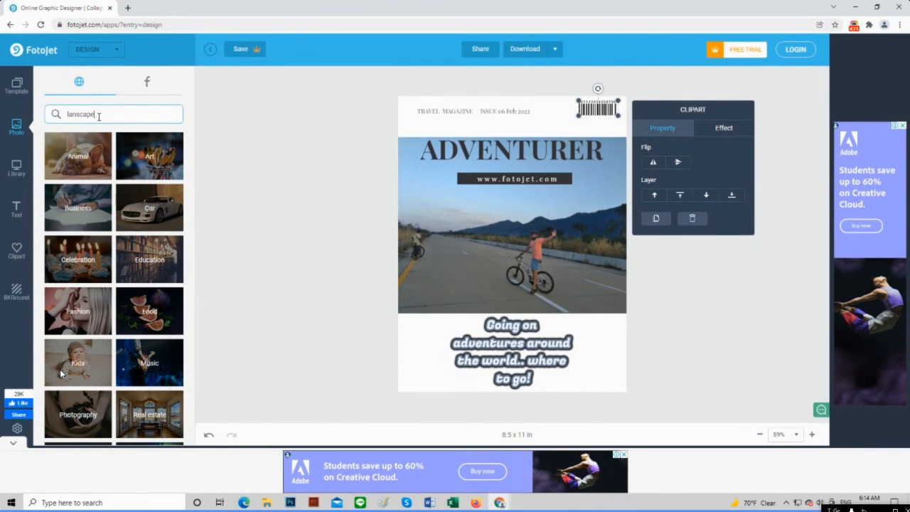
key("Return")
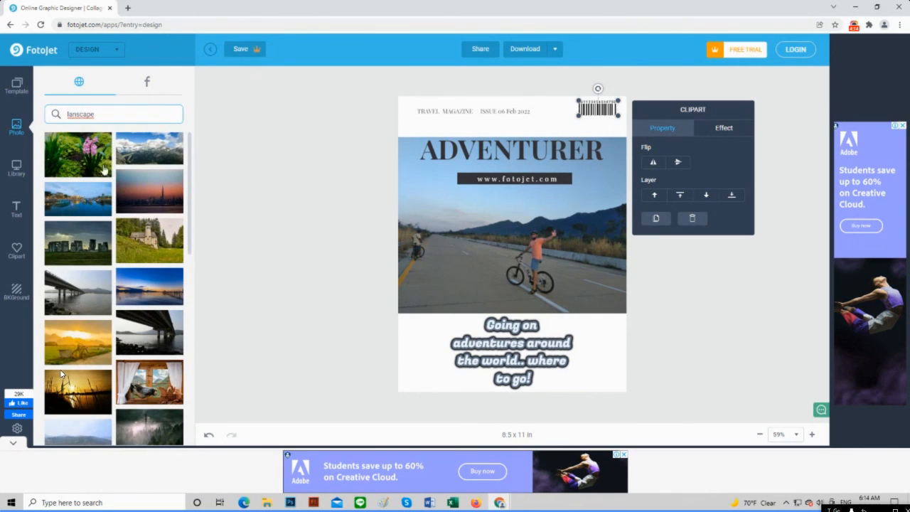
left_click(80, 201)
left_click_drag(532, 253, 532, 362)
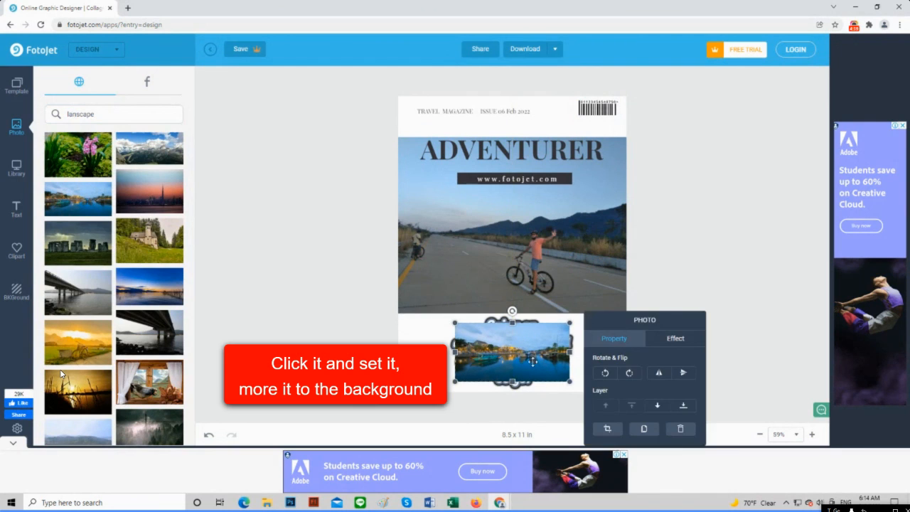
Send the landscape photo to the back and stretch it to fill the cover's bottom strip behind the caption
left_click(681, 406)
left_click_drag(454, 323, 396, 293)
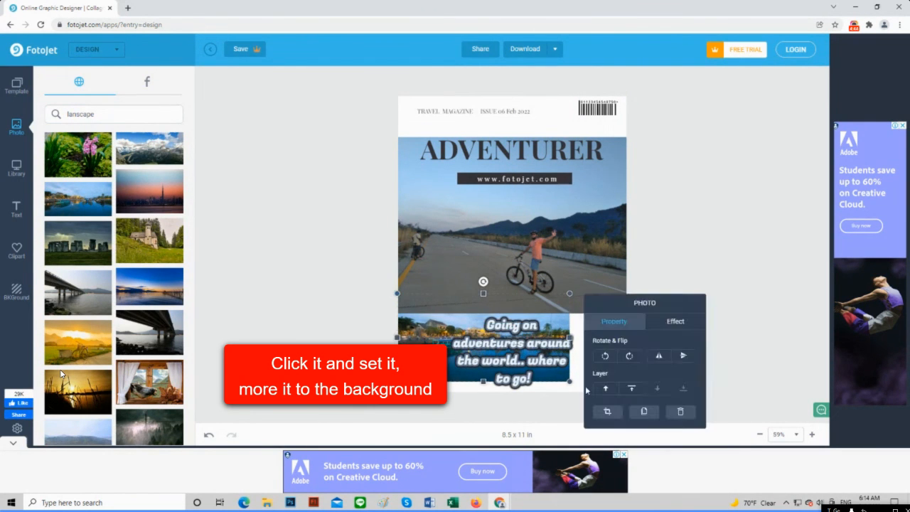
left_click_drag(571, 382, 626, 409)
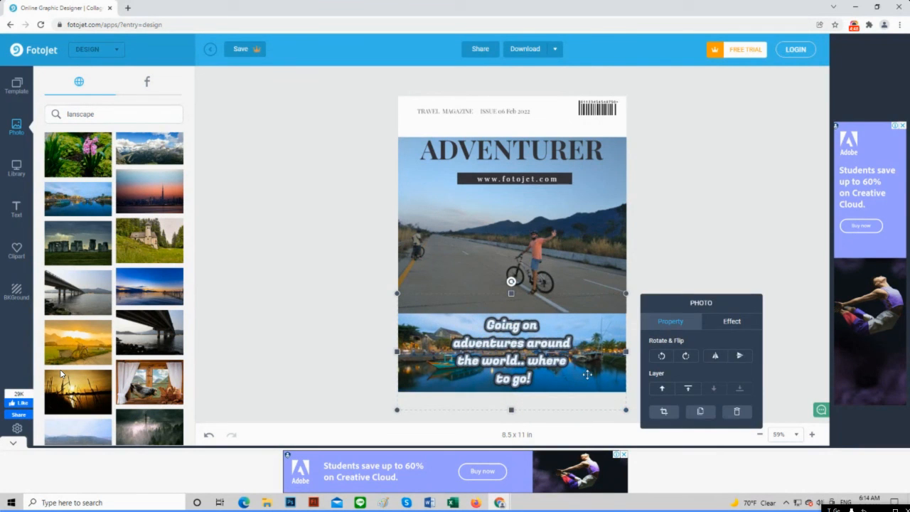
left_click(530, 344)
left_click_drag(530, 344, 530, 344)
left_click(454, 249)
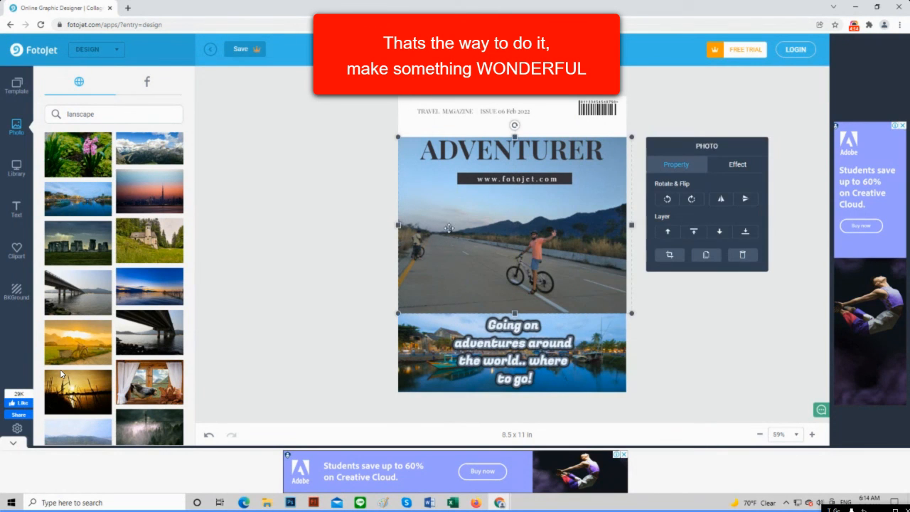